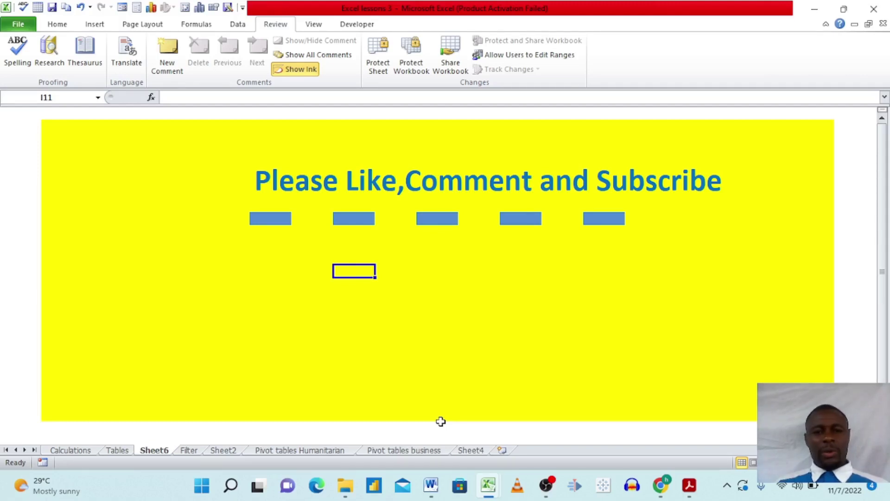
# Step: Switch to the Excel lessons 2 workbook from the taskbar and show its Protect Sheet tab
pyautogui.moveTo(492, 493)
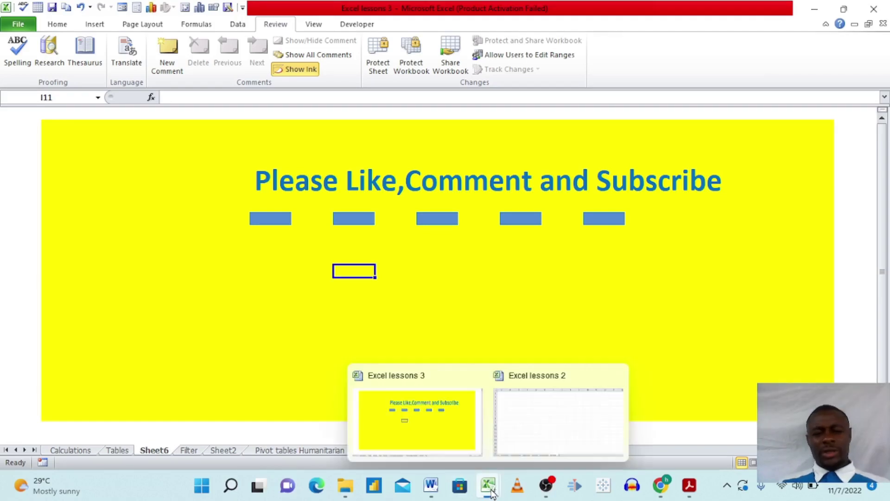
pyautogui.click(564, 418)
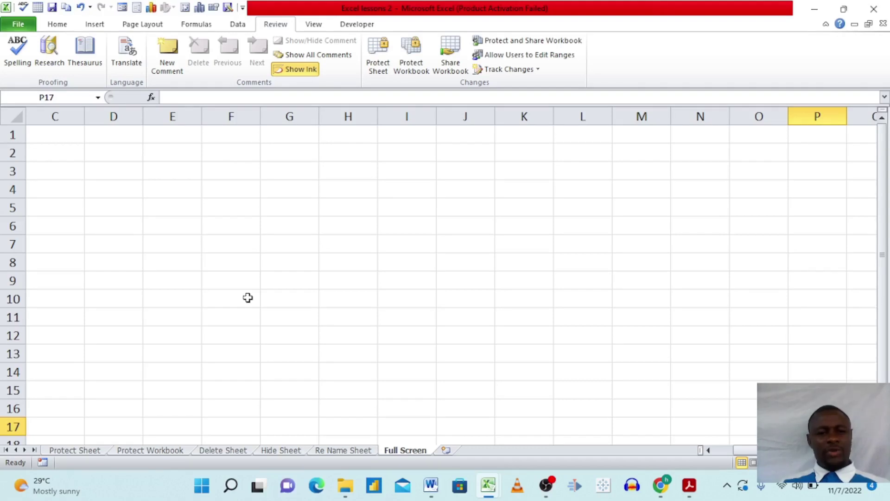
pyautogui.click(75, 451)
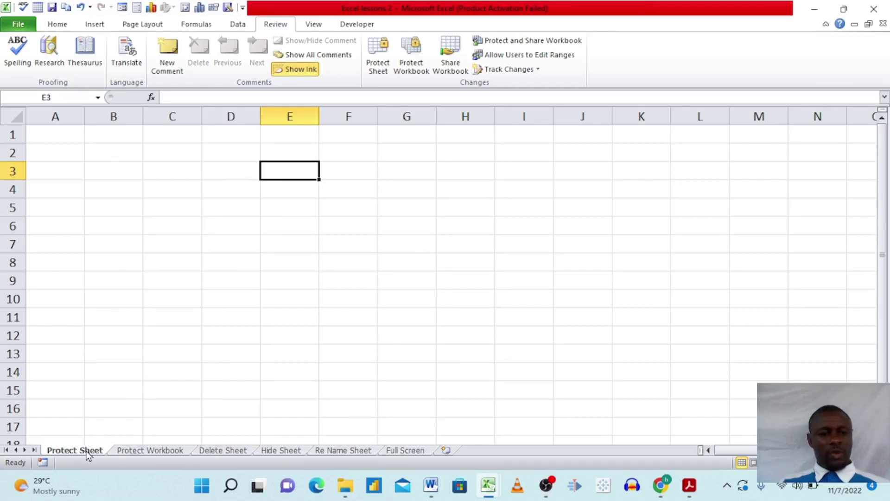
pyautogui.click(128, 452)
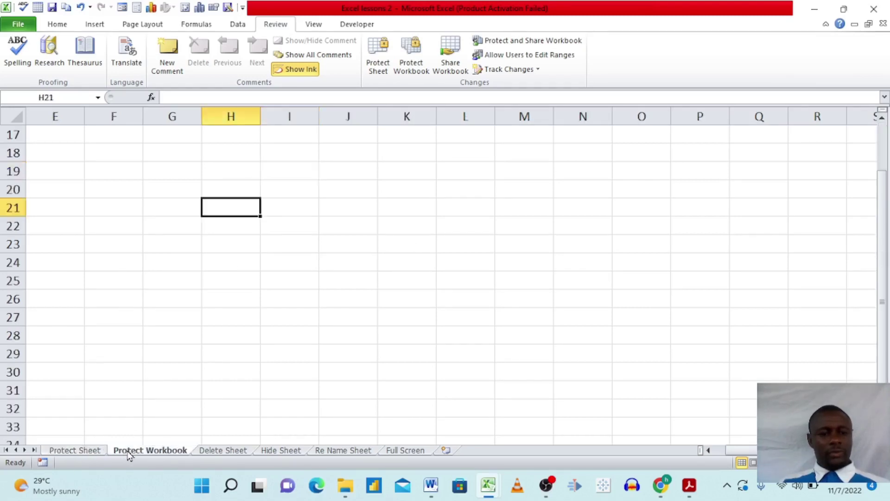
pyautogui.click(223, 452)
pyautogui.click(264, 452)
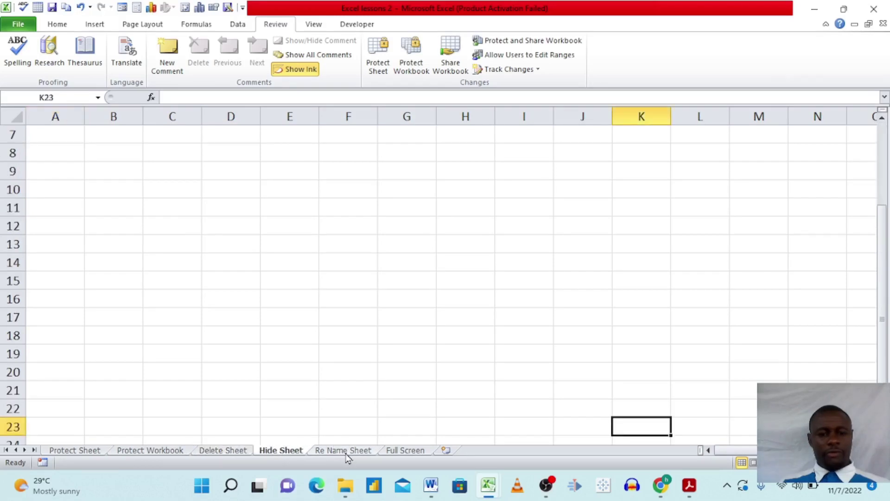
pyautogui.click(364, 453)
pyautogui.click(396, 453)
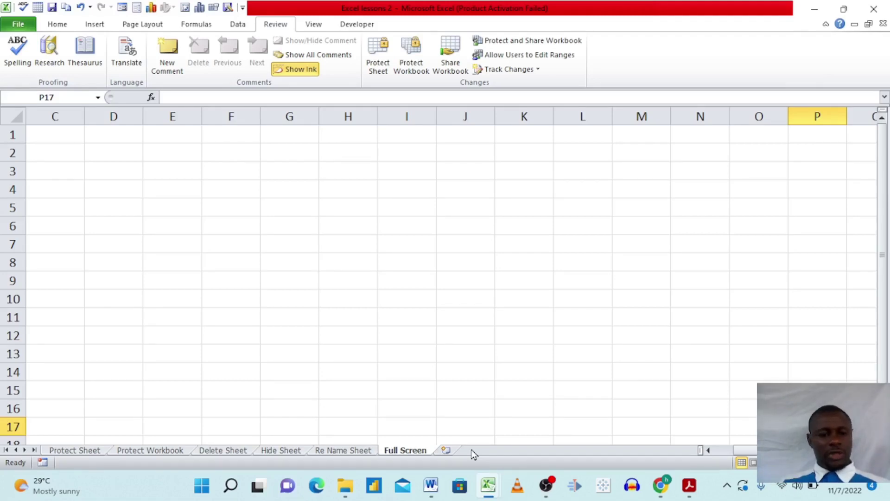
pyautogui.click(74, 450)
pyautogui.click(321, 220)
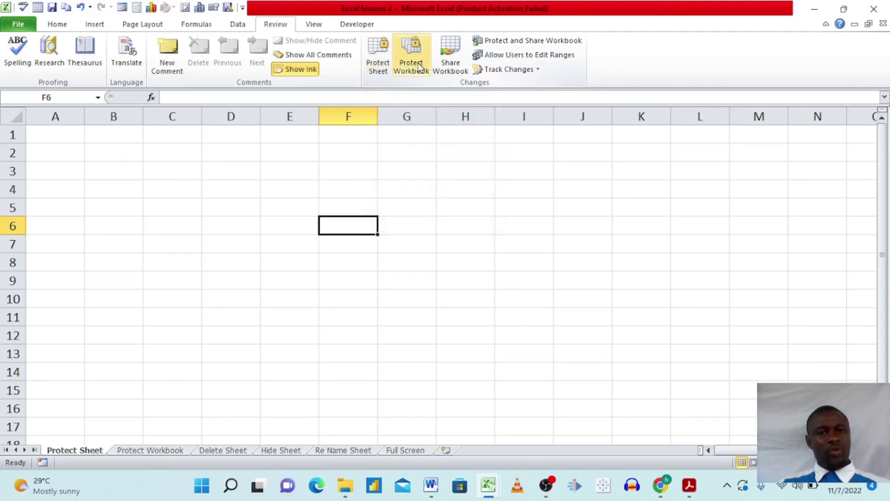
# Step: Open Review > Protect Sheet and enter a protection password for the sheet
pyautogui.click(377, 65)
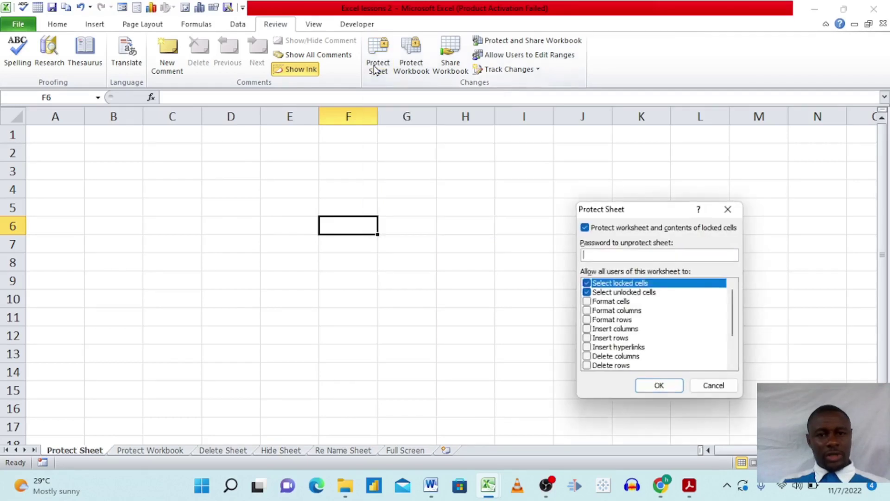
pyautogui.moveTo(650, 214); pyautogui.dragTo(390, 116)
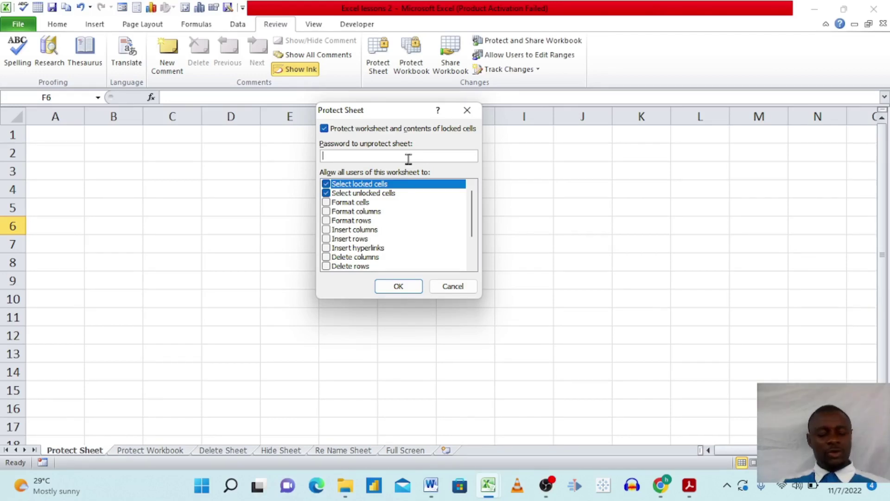
pyautogui.write('1234')
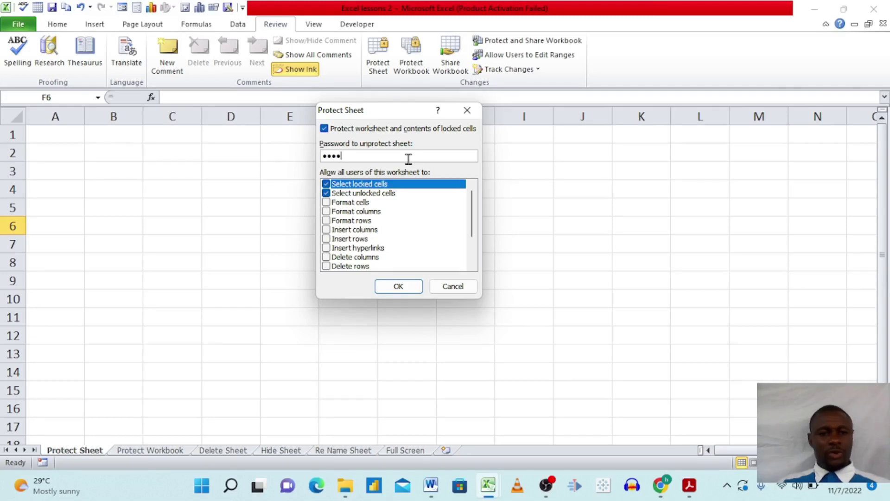
pyautogui.click(384, 285)
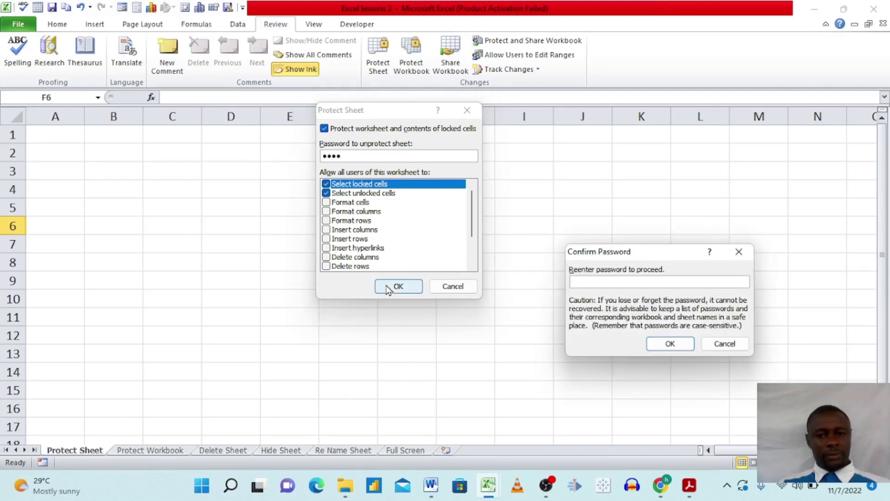
# Step: Re-enter the password to confirm protection, then test selecting cells G9 and D10
pyautogui.moveTo(671, 253); pyautogui.dragTo(610, 155)
pyautogui.click(562, 183)
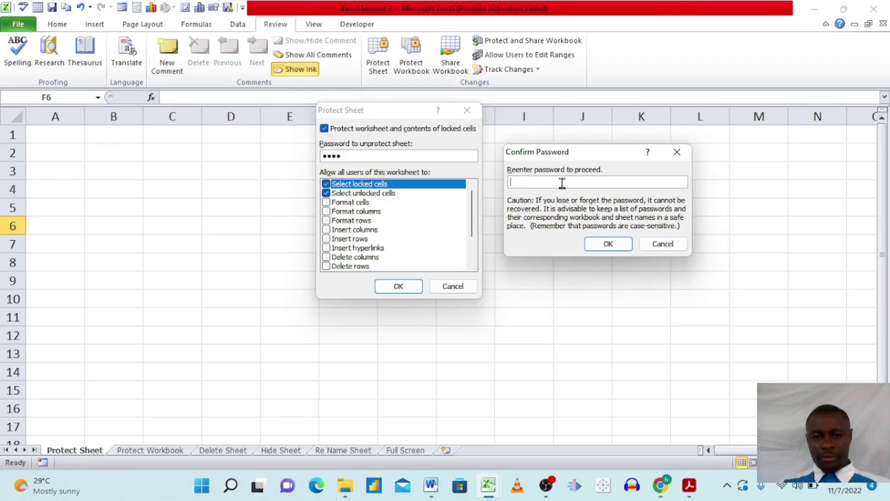
pyautogui.write('1234')
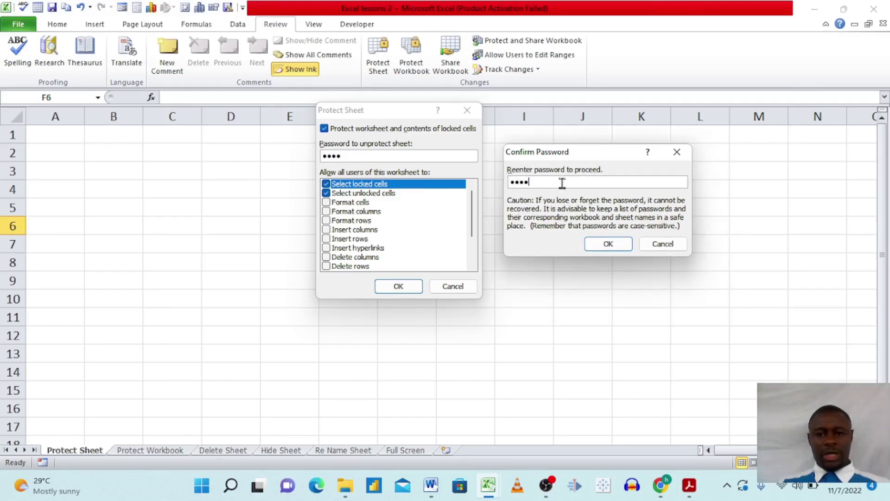
pyautogui.click(598, 245)
pyautogui.click(406, 278)
pyautogui.click(257, 295)
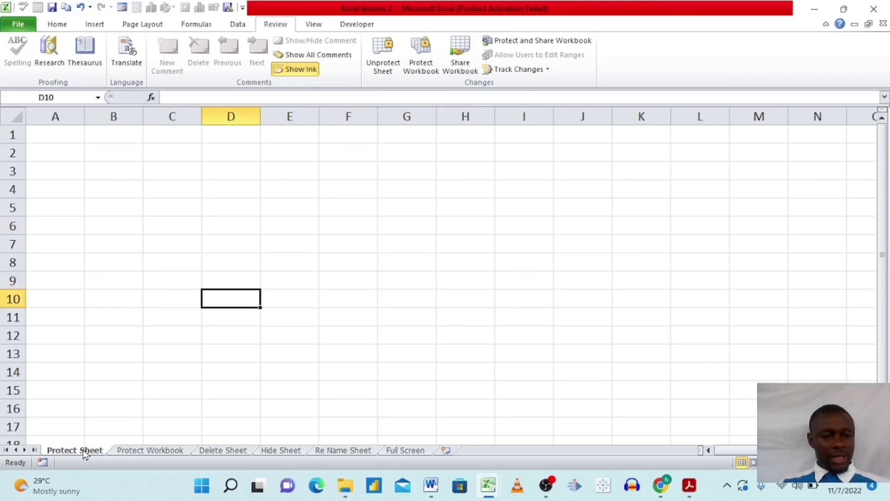
pyautogui.click(94, 388)
pyautogui.click(180, 303)
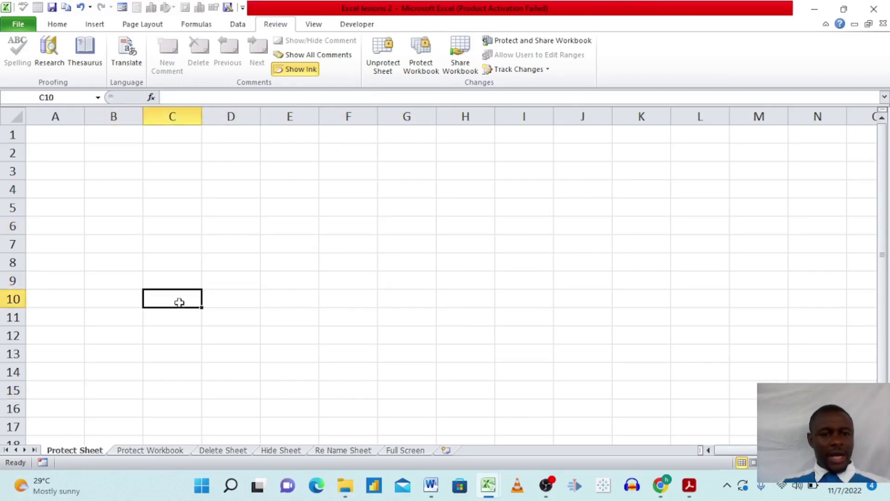
pyautogui.doubleClick(181, 307)
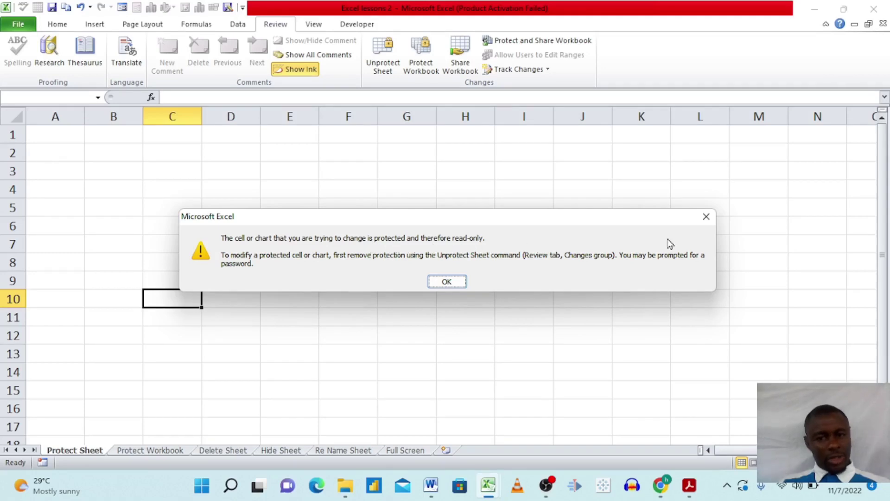
pyautogui.click(705, 217)
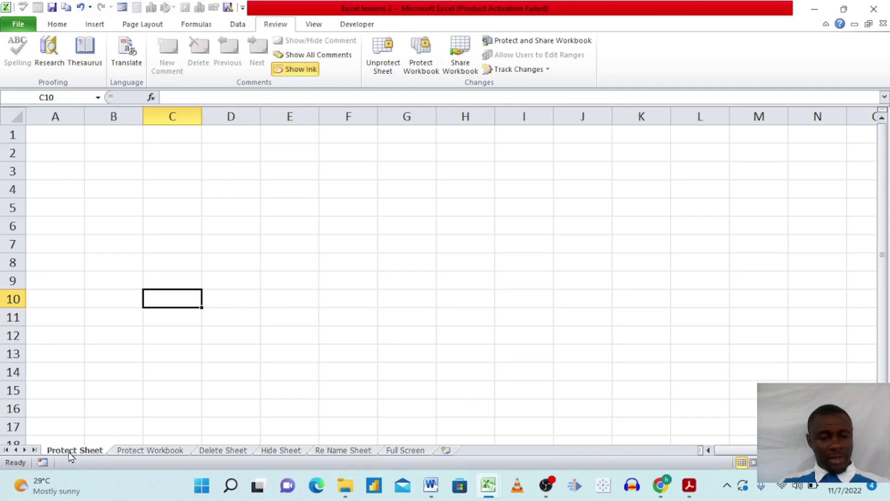
pyautogui.click(147, 452)
pyautogui.write('GHJ')
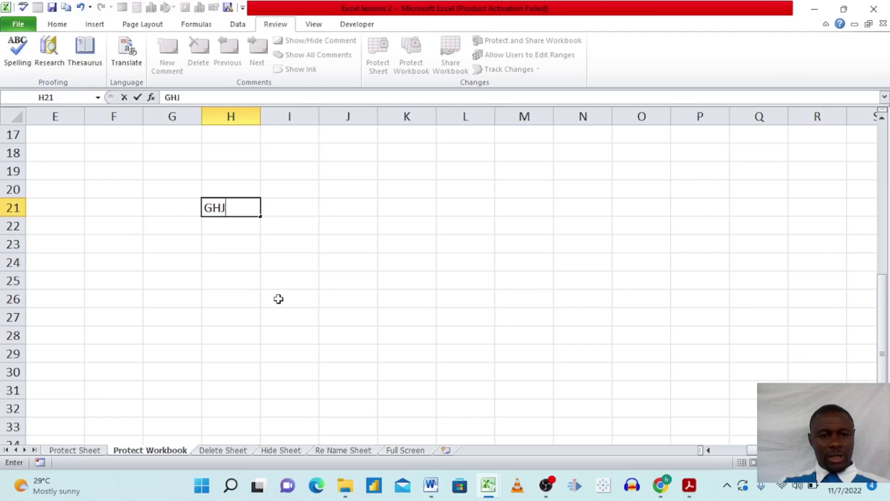
pyautogui.press('BackSpace')
pyautogui.press('BackSpace')
pyautogui.press('BackSpace')
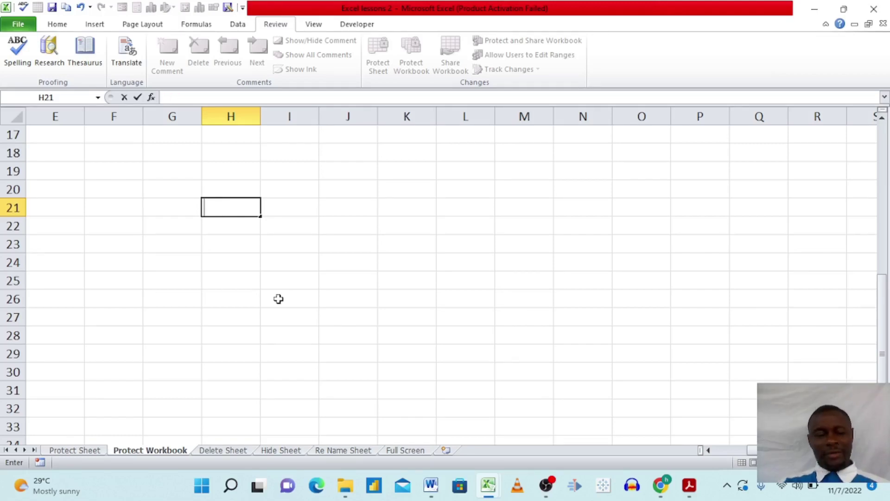
pyautogui.click(278, 298)
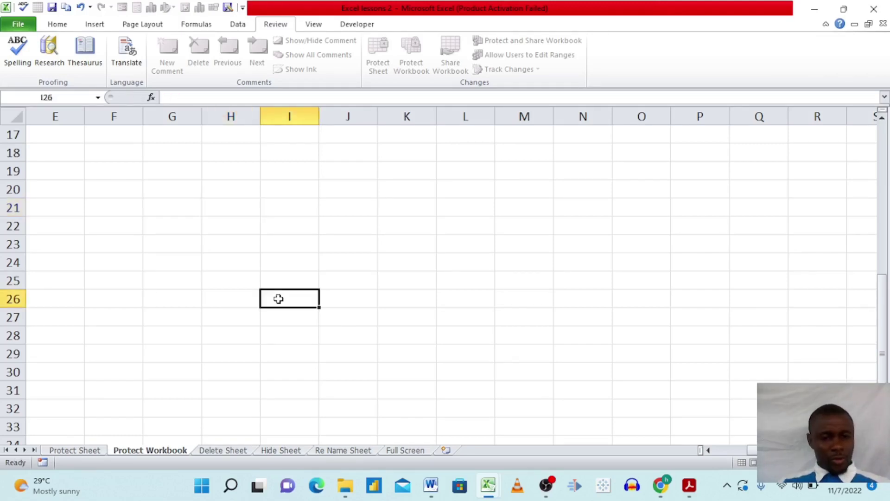
pyautogui.click(73, 450)
pyautogui.write('g')
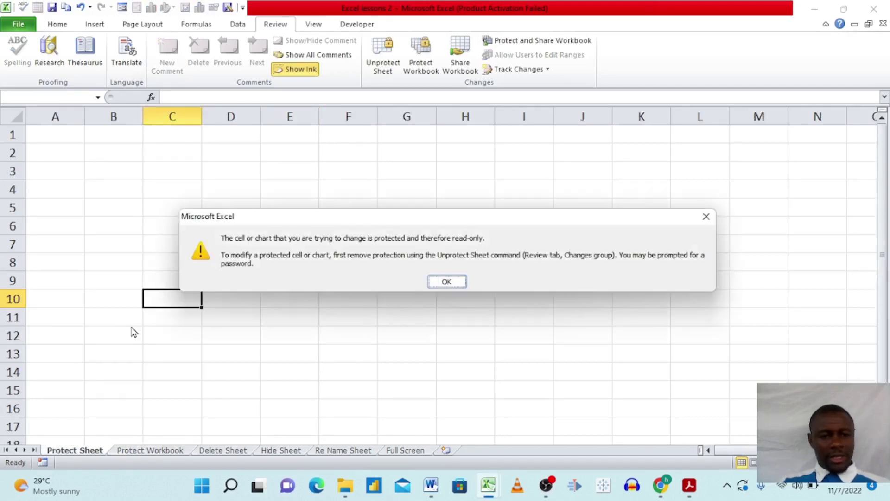
pyautogui.click(446, 282)
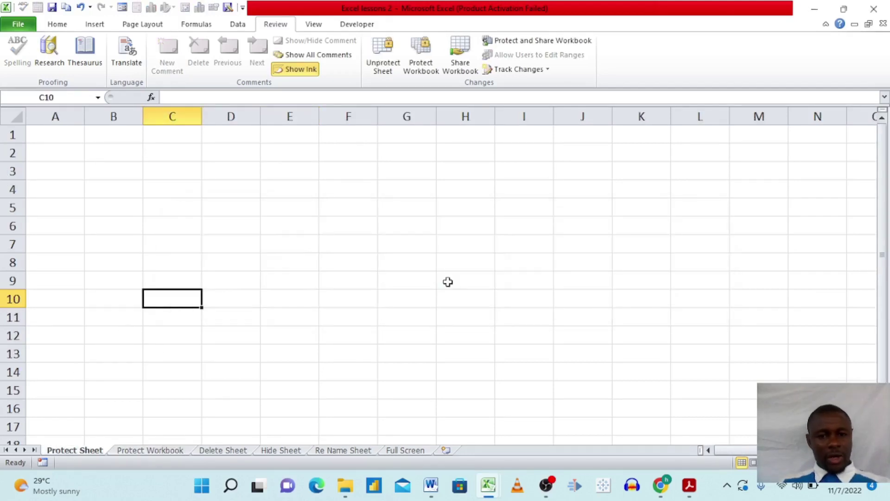
# Step: Move the Protect Workbook sheet after Delete Sheet and clear test text typed in I26
pyautogui.moveTo(149, 457); pyautogui.dragTo(304, 254)
pyautogui.write('HHH[')
pyautogui.press('BackSpace')
pyautogui.press('BackSpace')
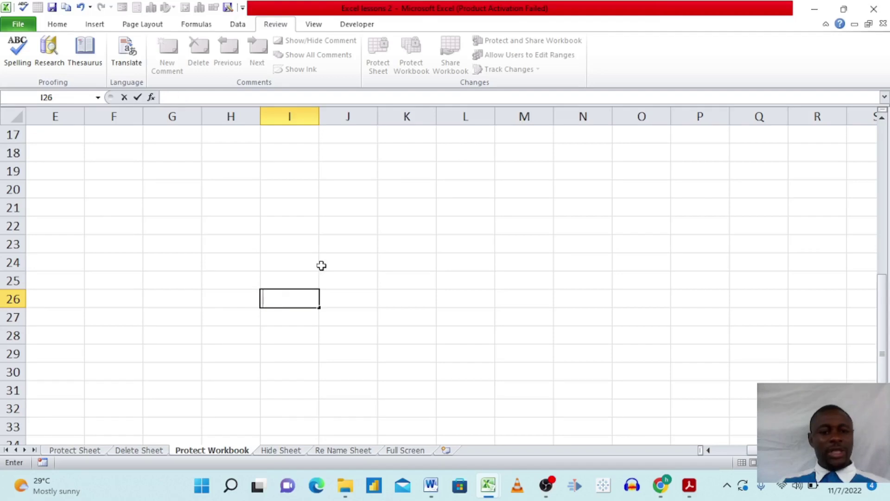
# Step: Type HHH in F15 of Hide Sheet and JJ in F9 of Re Name Sheet
pyautogui.click(281, 450)
pyautogui.click(352, 278)
pyautogui.write('HHH')
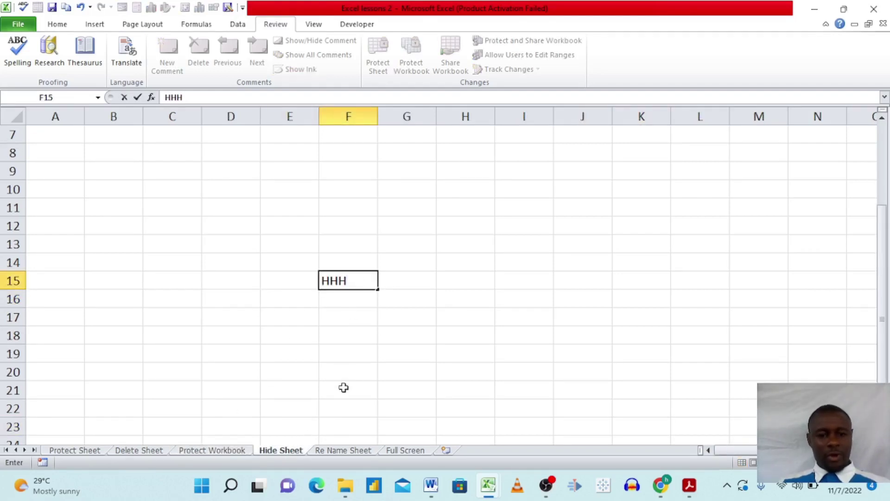
pyautogui.click(340, 451)
pyautogui.click(358, 276)
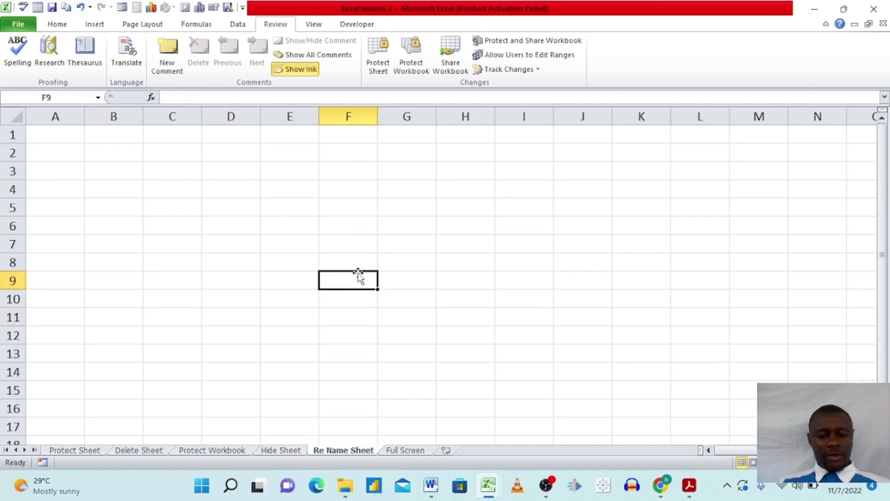
pyautogui.write('JJ')
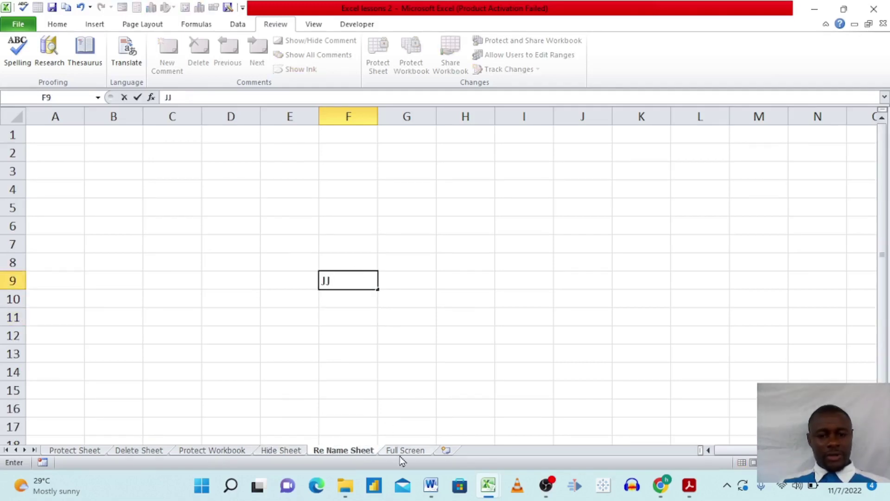
# Step: On the Full Screen sheet, type KK in I11, cancel it, and select L9
pyautogui.click(403, 453)
pyautogui.click(396, 320)
pyautogui.write('KK')
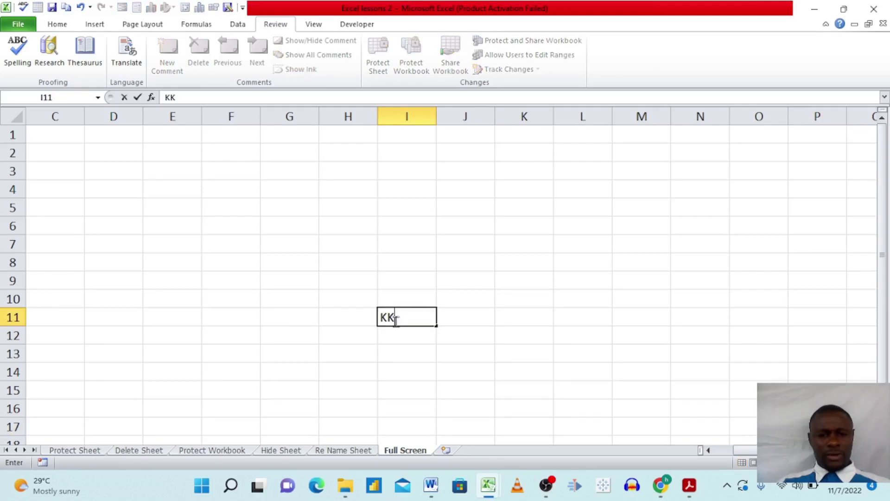
pyautogui.press('BackSpace')
pyautogui.press('BackSpace')
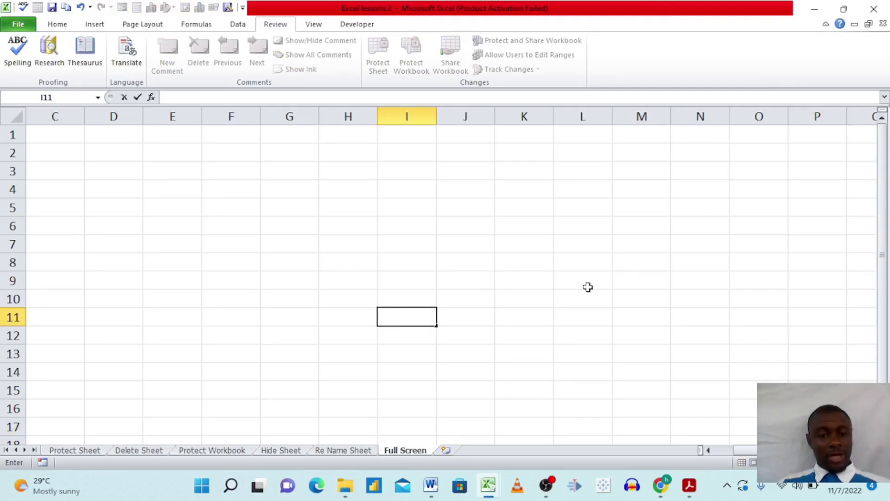
pyautogui.click(588, 287)
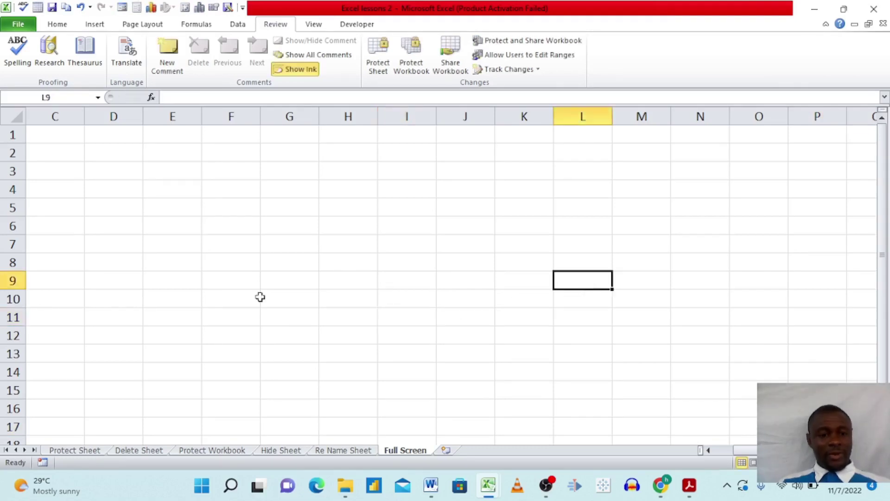
# Step: Unprotect the Protect Sheet worksheet by entering its password
pyautogui.click(78, 451)
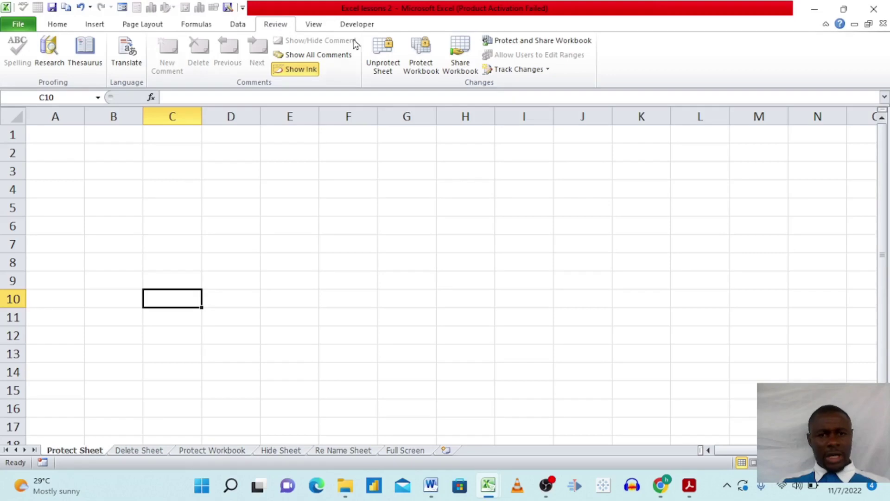
pyautogui.click(383, 68)
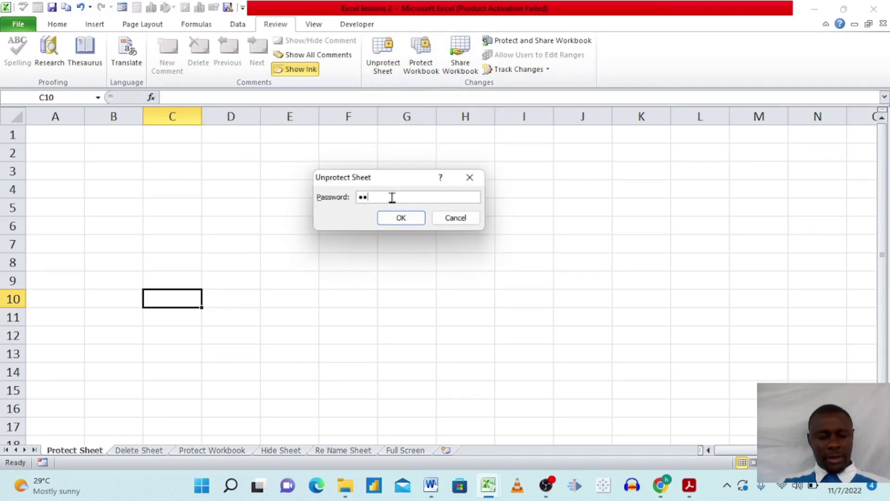
pyautogui.click(400, 222)
# Step: Confirm editing works by typing BBK into cell B8
pyautogui.click(284, 336)
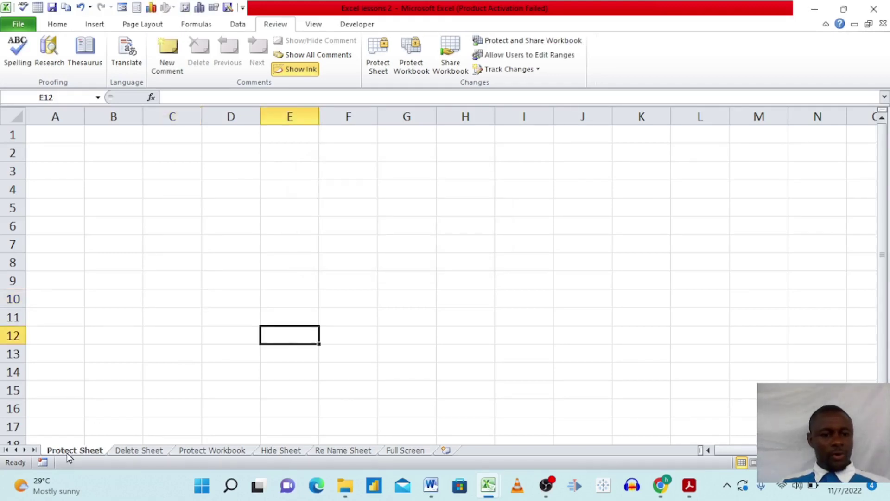
pyautogui.click(117, 256)
pyautogui.write('BBK')
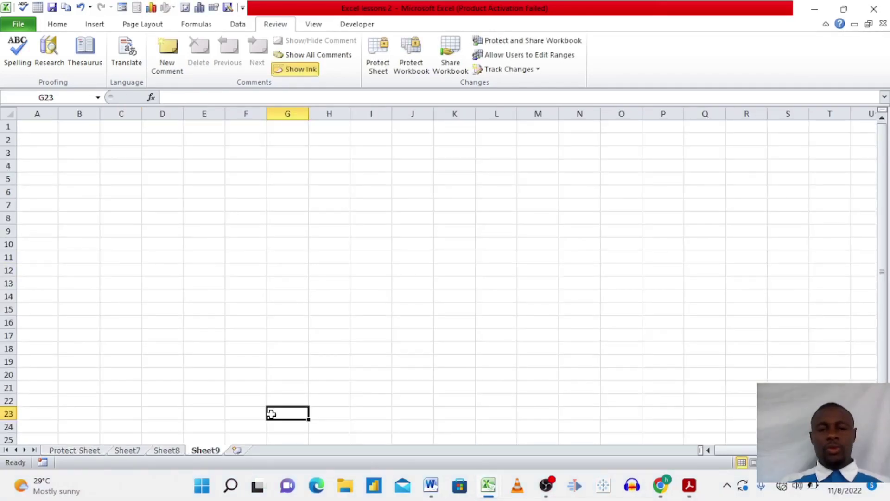
# Step: Select cells F23 and G14, then insert Sheet10 after Sheet9
pyautogui.click(233, 410)
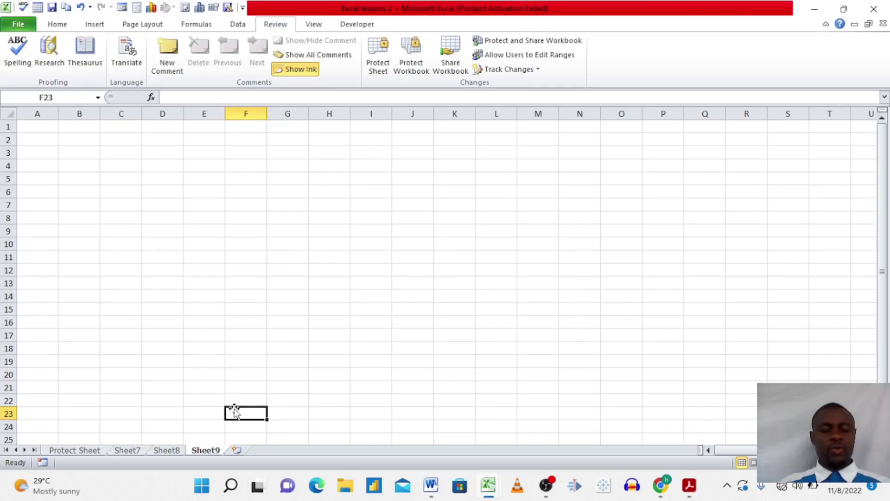
pyautogui.click(286, 296)
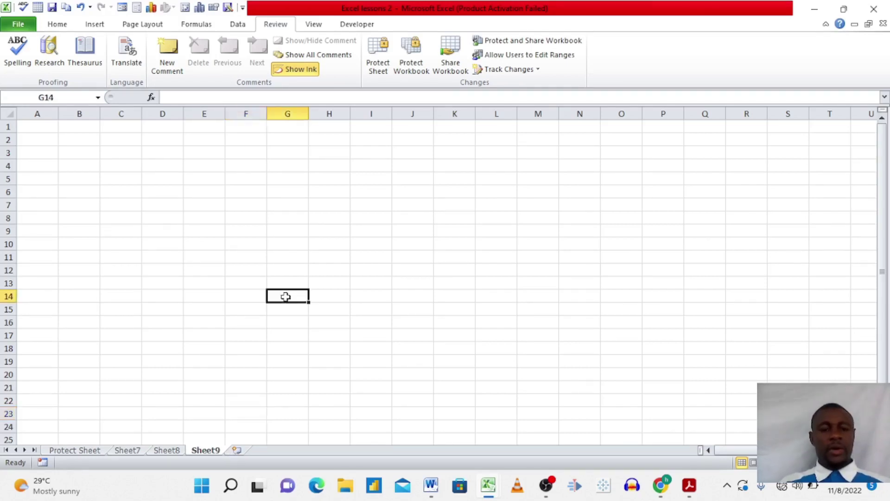
pyautogui.click(237, 450)
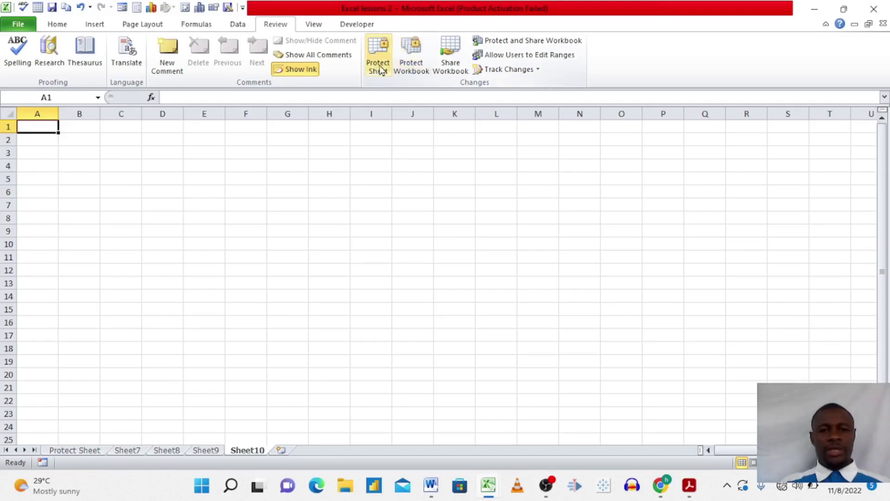
# Step: Lock the workbook structure with a confirmed password via Review > Protect Workbook, then select G19
pyautogui.click(412, 65)
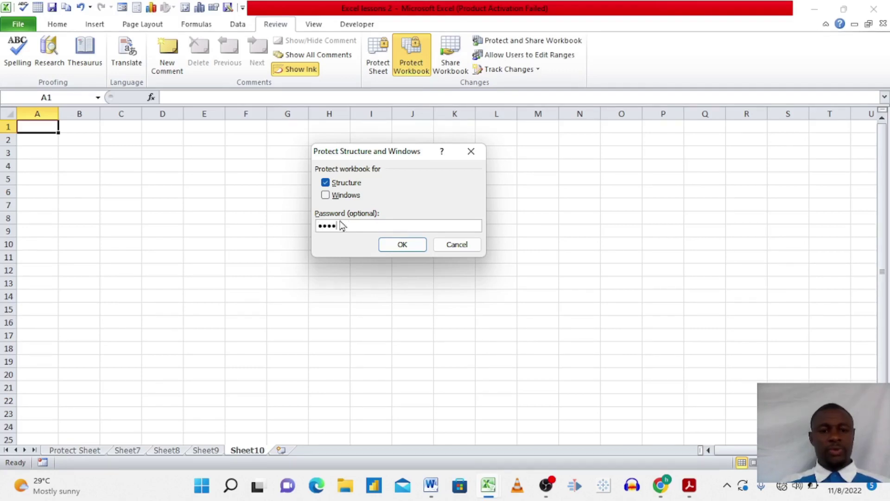
pyautogui.click(402, 246)
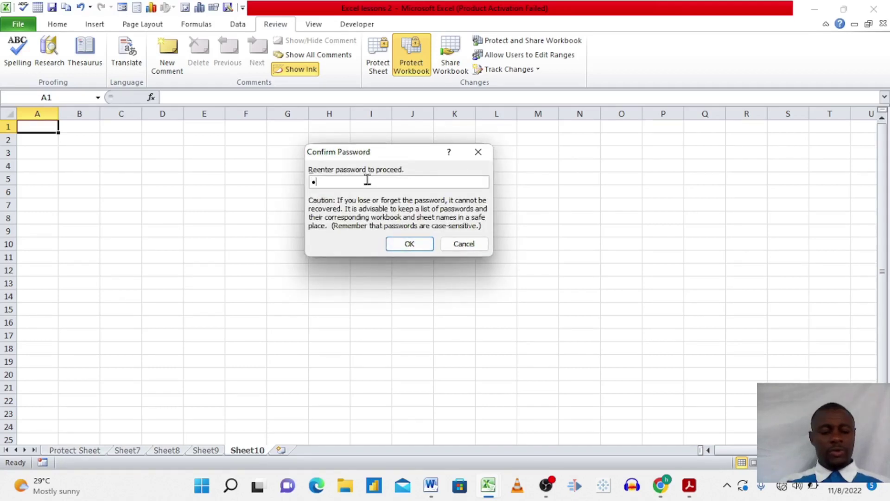
pyautogui.click(402, 244)
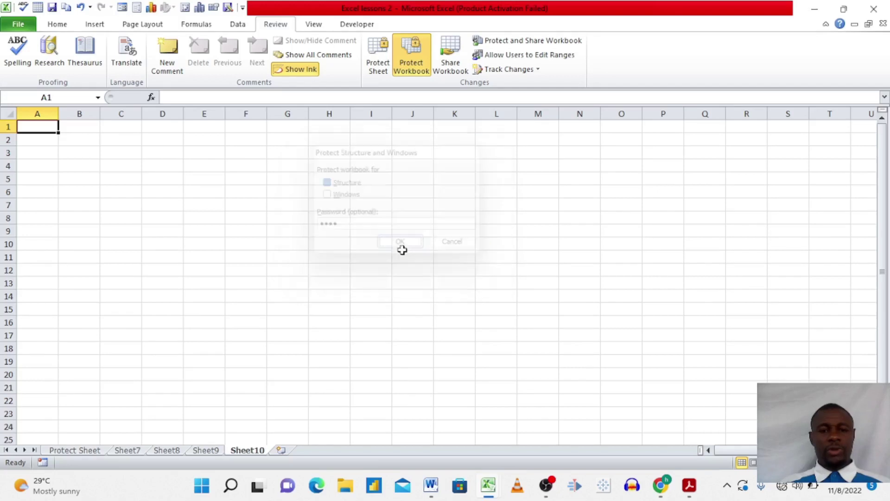
pyautogui.click(269, 362)
# Step: Browse Sheet9 and Sheet8, then type HH into cell E18 on Sheet7
pyautogui.click(250, 400)
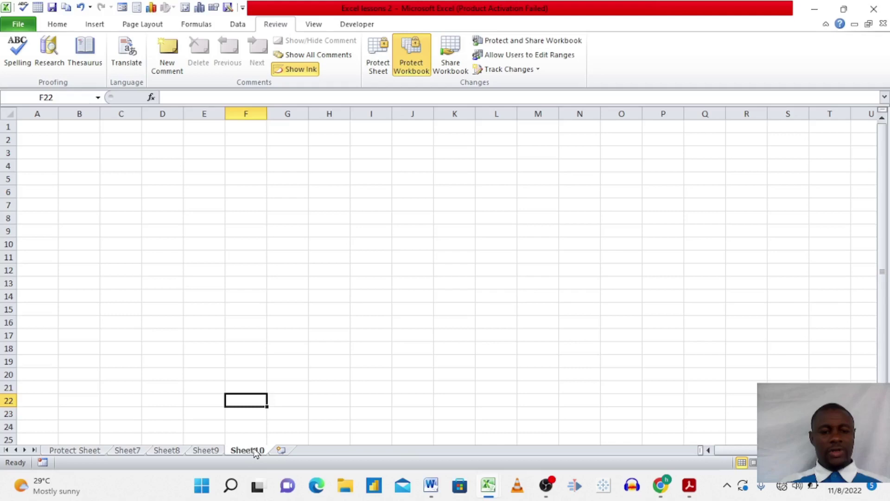
pyautogui.click(204, 451)
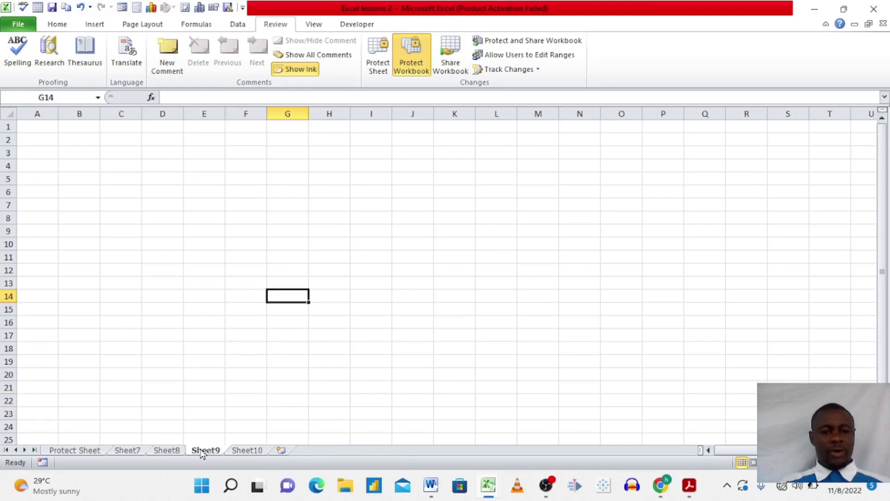
pyautogui.click(166, 451)
pyautogui.click(128, 450)
pyautogui.click(213, 346)
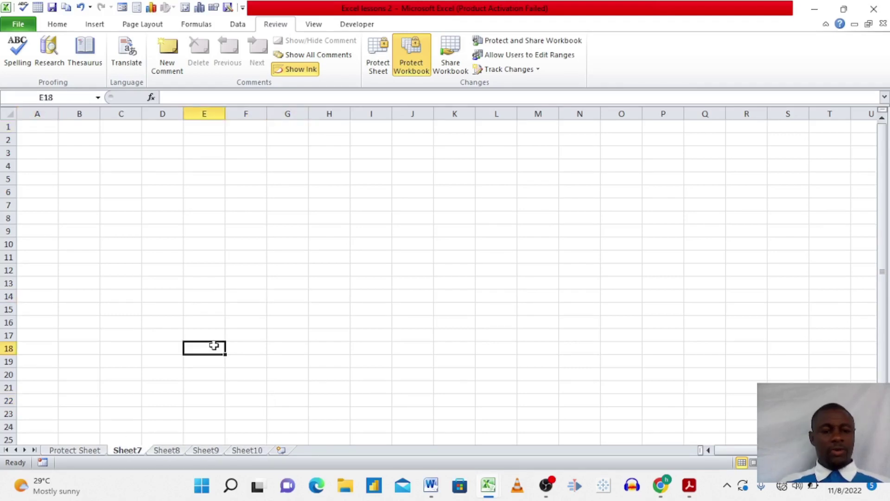
pyautogui.write('HH')
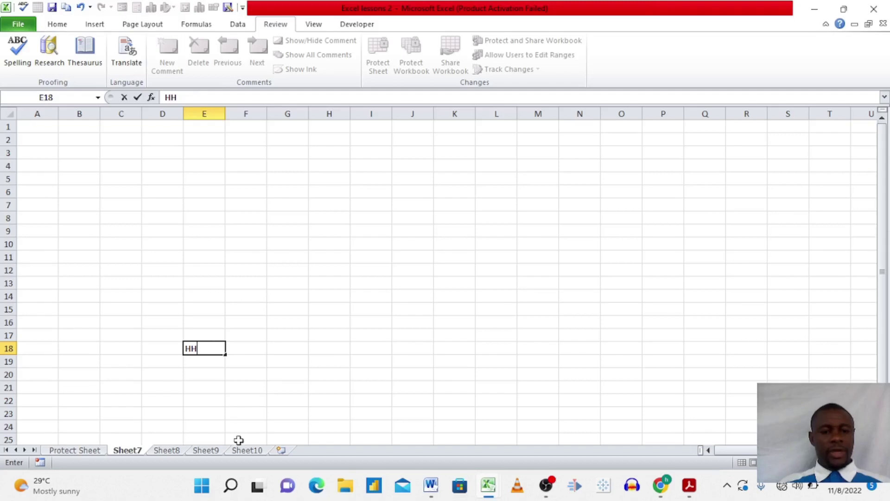
# Step: Enter HH in cell F17 on Sheet10 and commit it
pyautogui.click(247, 452)
pyautogui.click(251, 335)
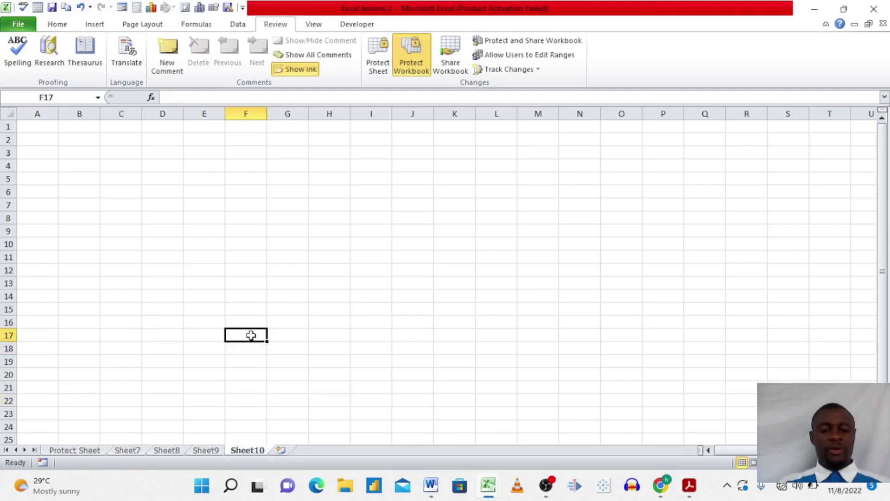
pyautogui.write('HH')
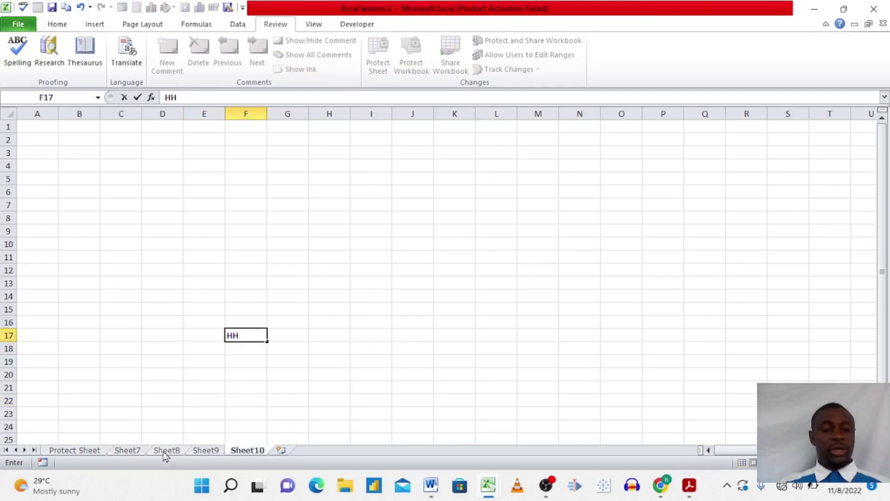
pyautogui.click(165, 452)
# Step: Enter HH in cell C19 on Sheet8, then select cells I16, J20, F24 and G23
pyautogui.click(124, 363)
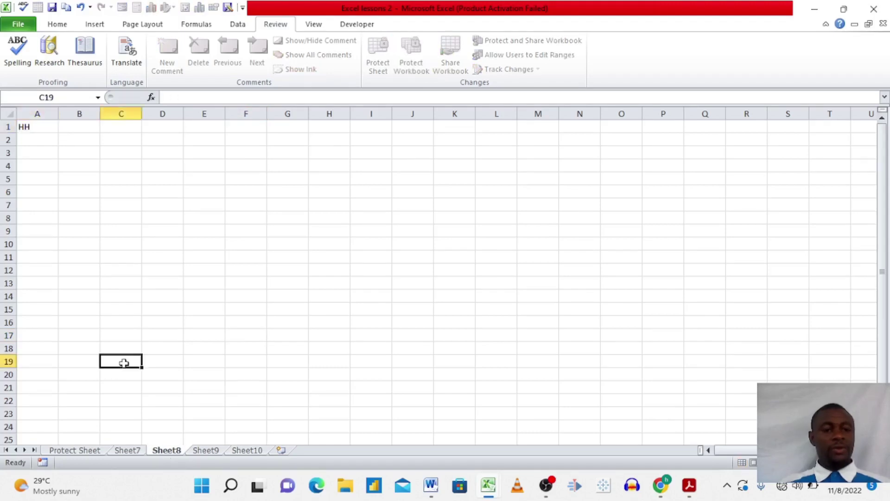
pyautogui.write('HH')
pyautogui.click(365, 323)
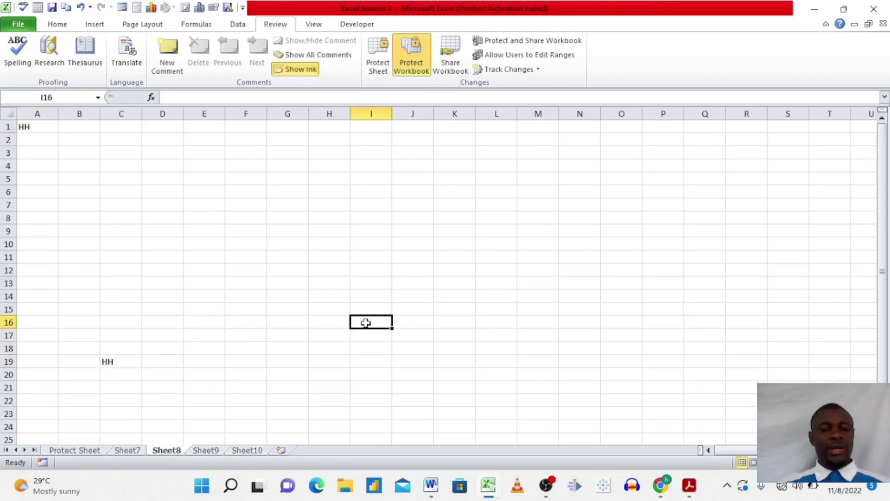
pyautogui.click(413, 376)
pyautogui.click(249, 425)
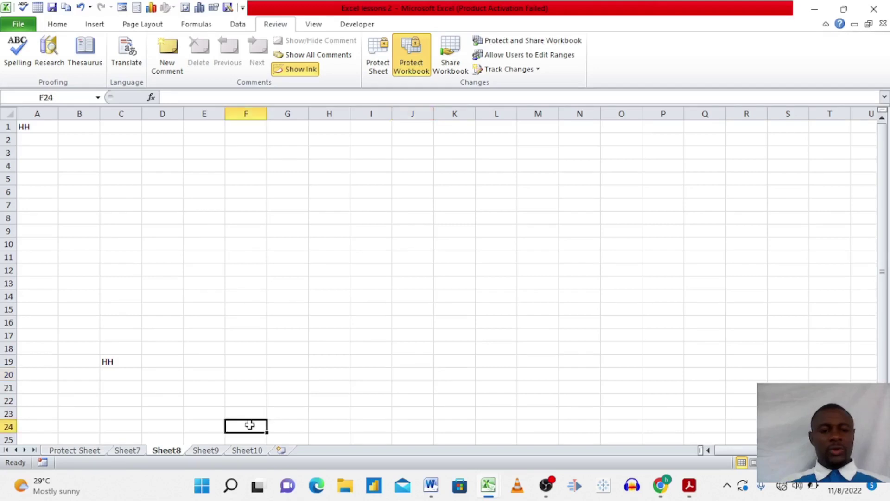
pyautogui.click(293, 415)
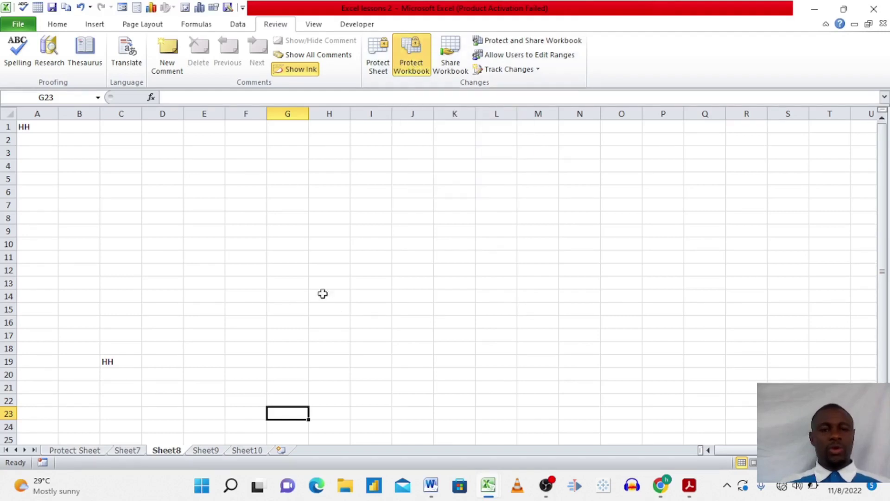
# Step: Remove the workbook structure protection and add Sheet11
pyautogui.click(412, 68)
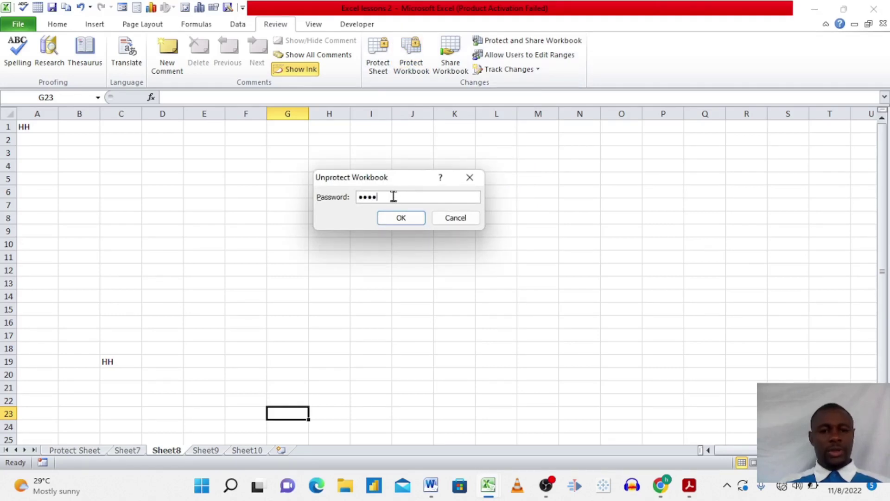
pyautogui.click(397, 223)
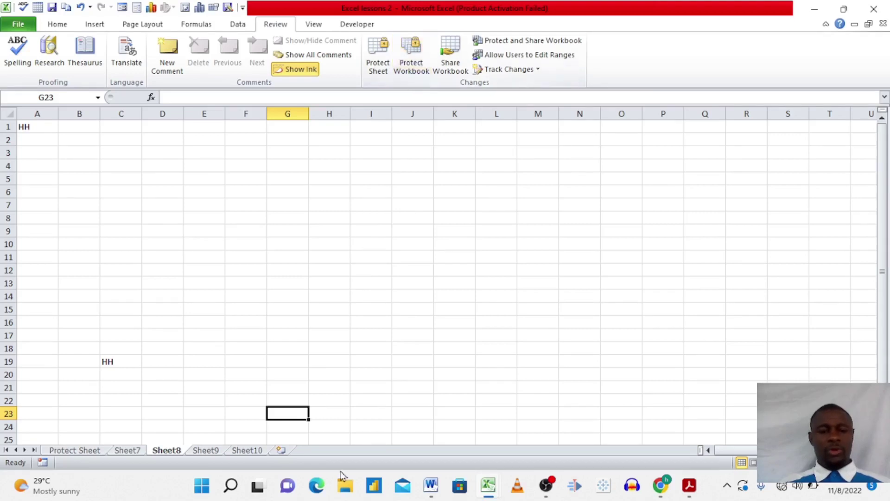
pyautogui.click(281, 451)
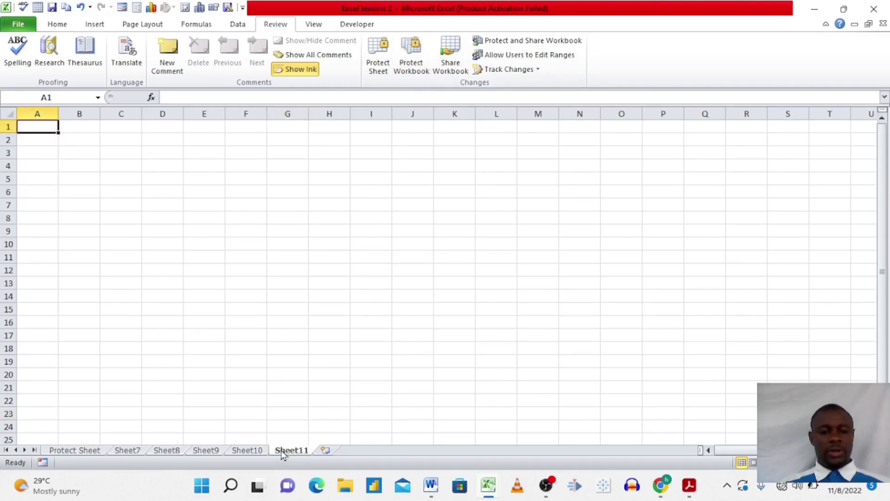
# Step: Add three more worksheets, Sheet12 through Sheet14
pyautogui.click(326, 453)
pyautogui.click(369, 453)
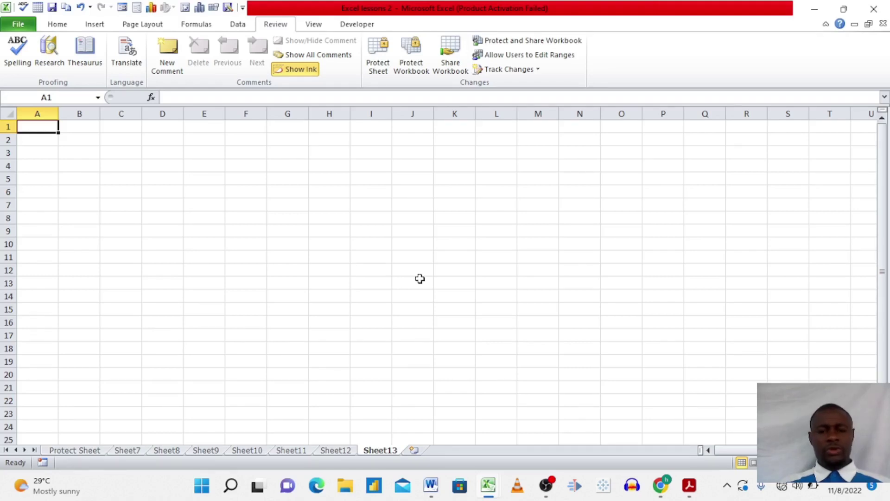
pyautogui.click(414, 451)
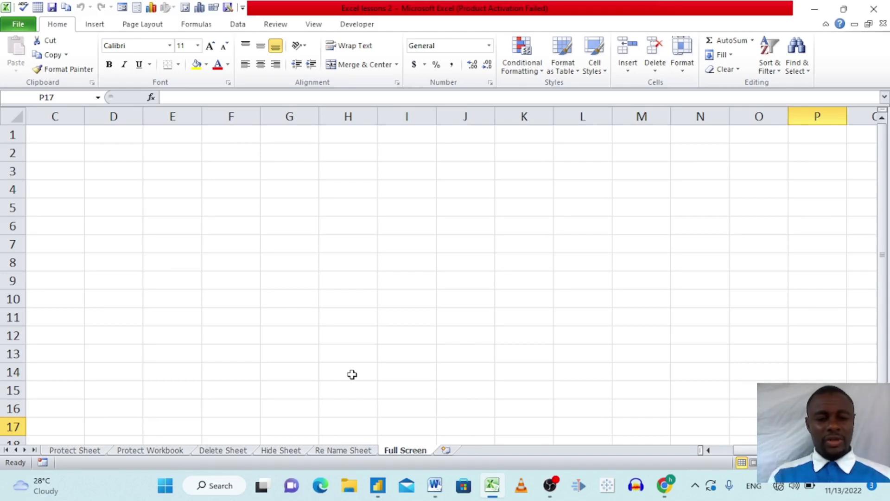
# Step: Hide the Full Screen worksheet from its tab's right-click menu
pyautogui.rightClick(402, 454)
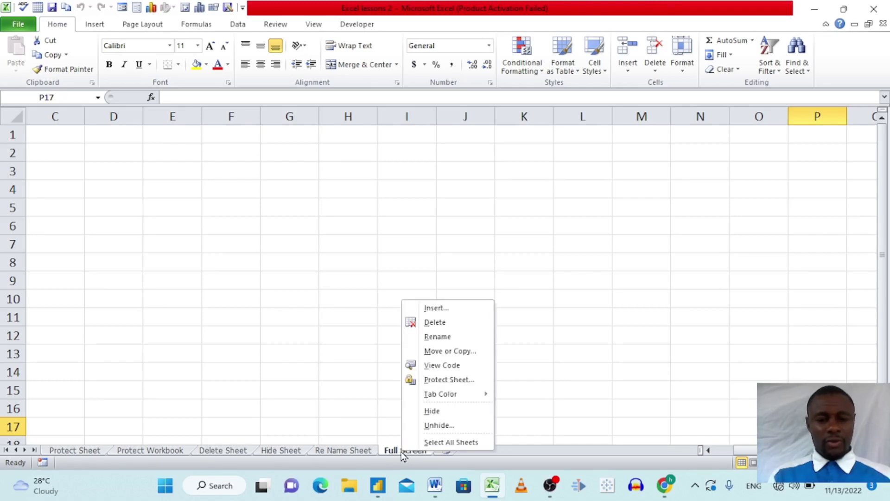
pyautogui.click(435, 413)
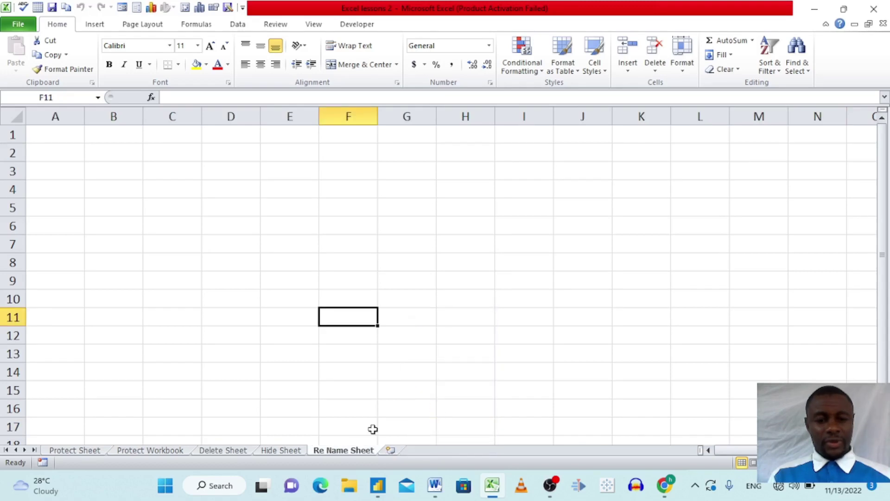
pyautogui.click(325, 422)
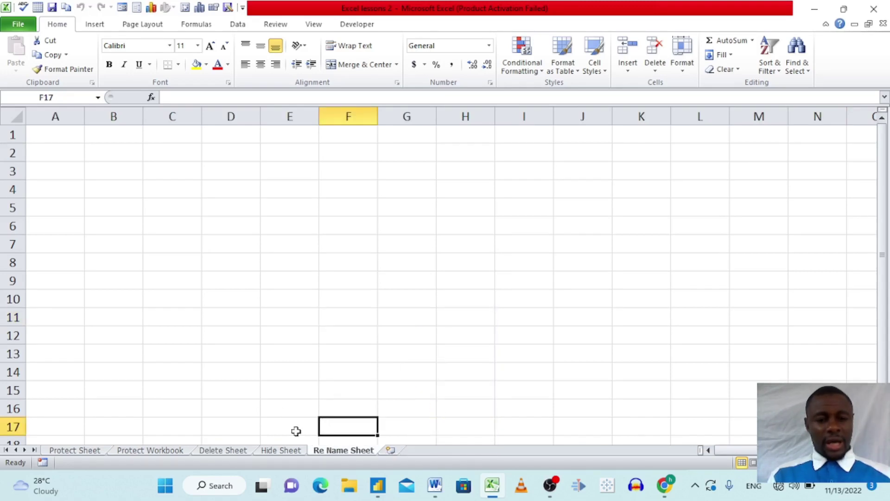
# Step: Look through the Delete Sheet, Hide Sheet and Re Name Sheet tabs
pyautogui.click(227, 453)
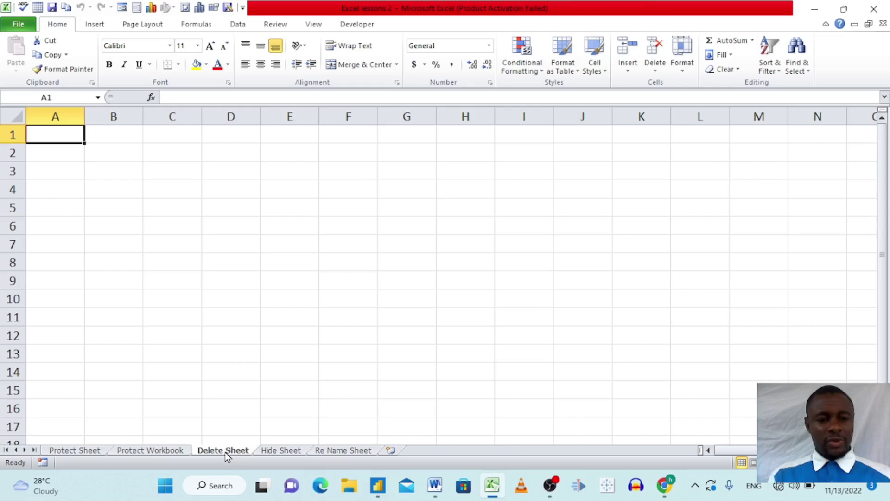
pyautogui.click(272, 452)
pyautogui.click(326, 453)
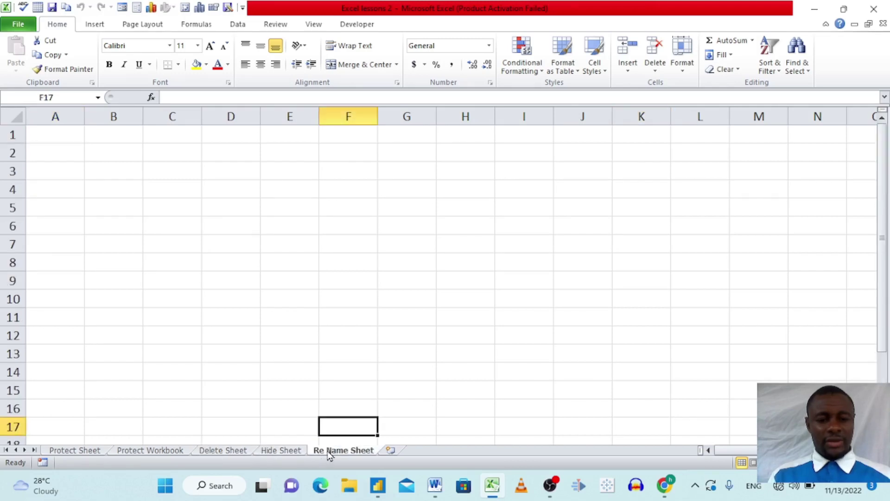
# Step: Restore Full Screen by choosing it in the Unhide list from the Re Name Sheet tab menu
pyautogui.rightClick(327, 453)
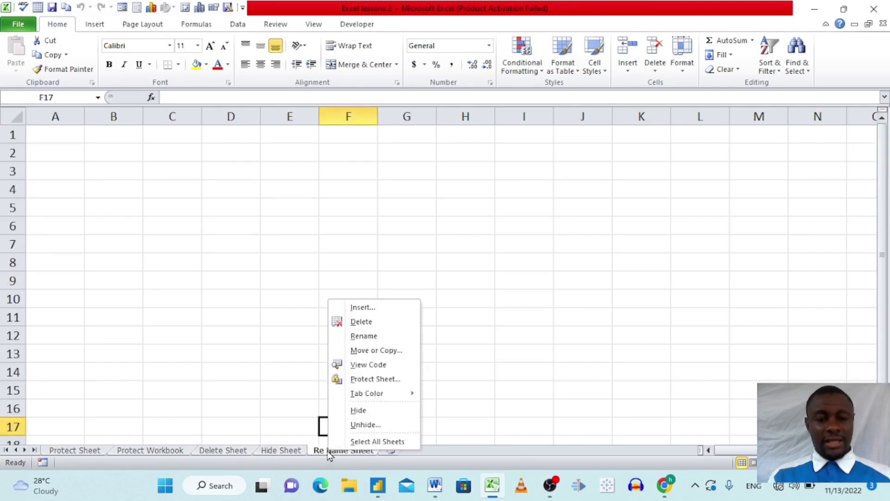
pyautogui.click(366, 425)
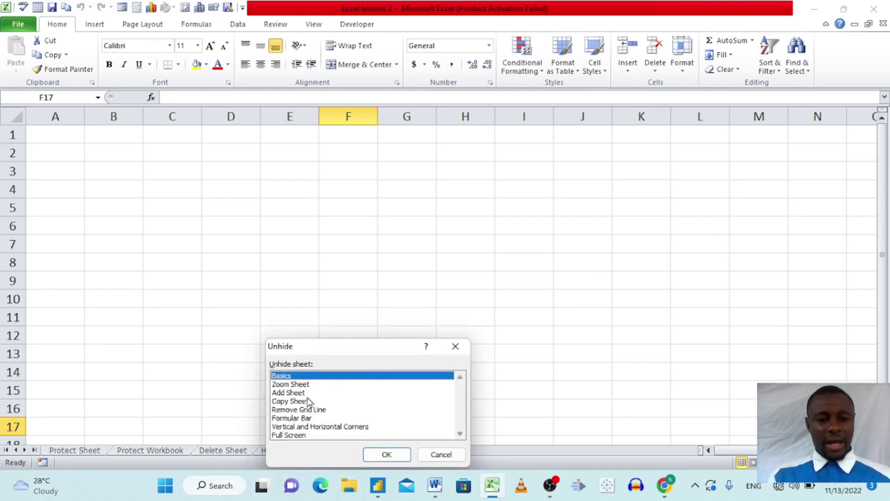
pyautogui.click(295, 435)
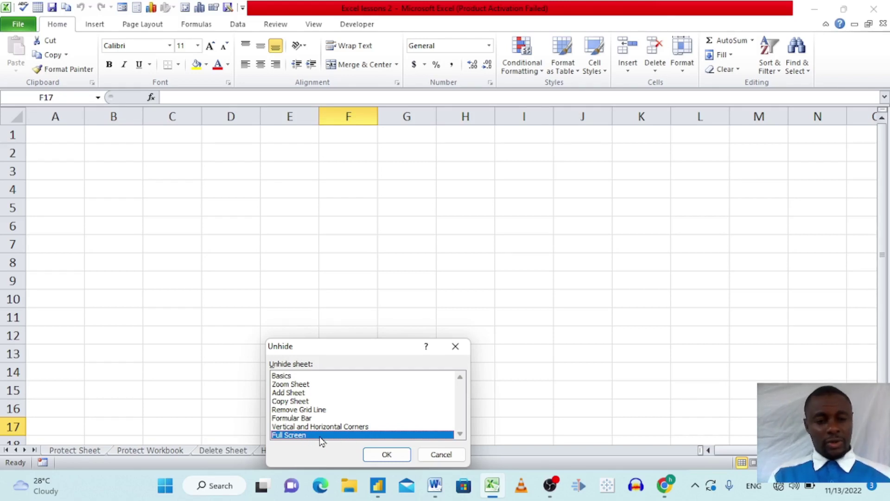
pyautogui.click(384, 455)
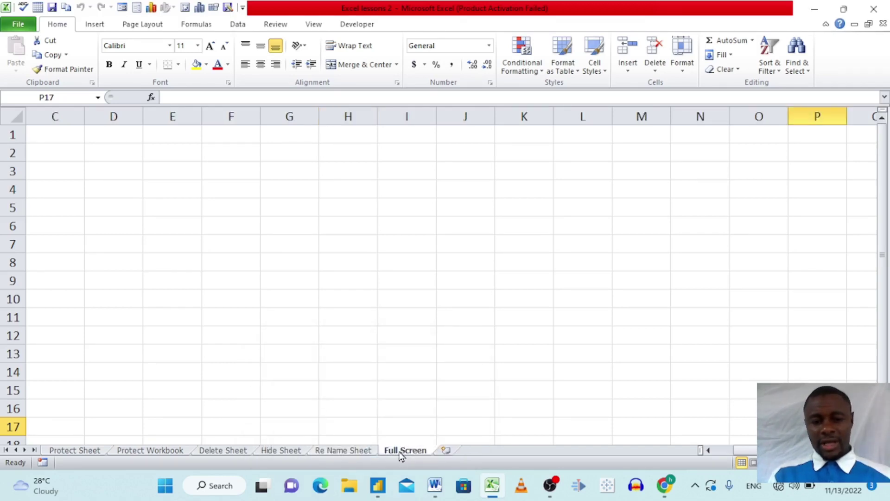
# Step: Delete the Full Screen sheet and confirm it no longer appears in the Unhide list
pyautogui.rightClick(401, 456)
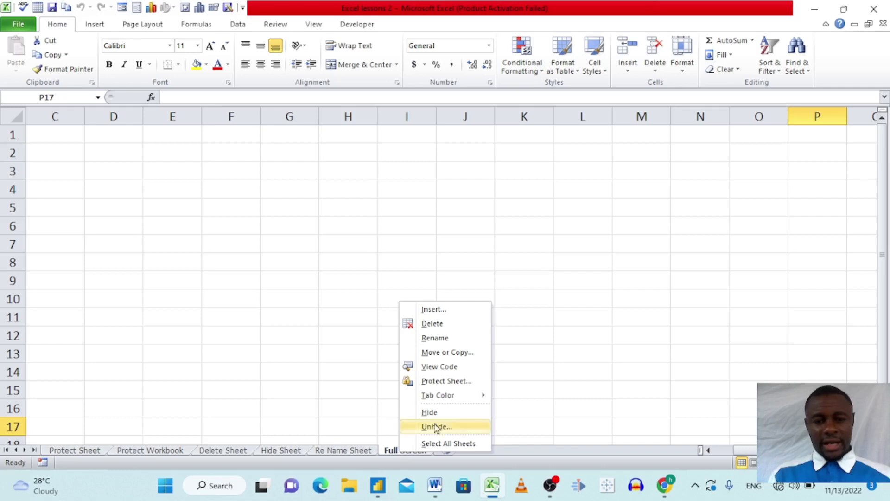
pyautogui.click(444, 325)
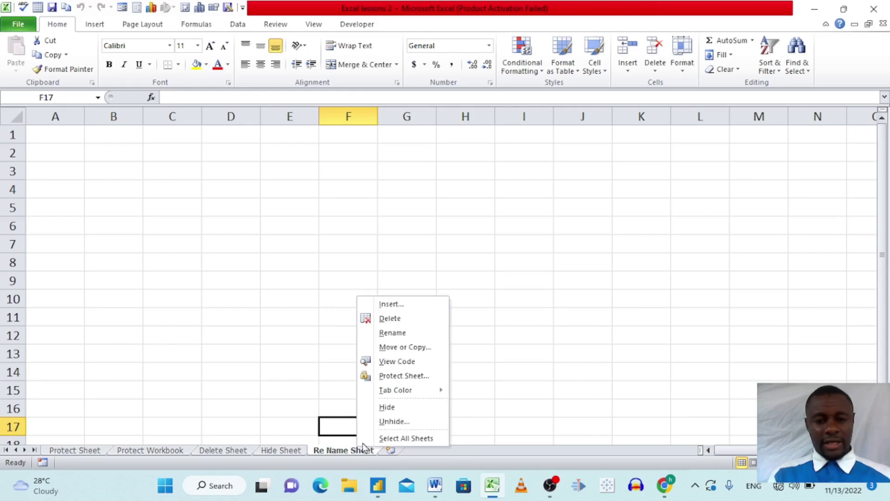
pyautogui.click(394, 421)
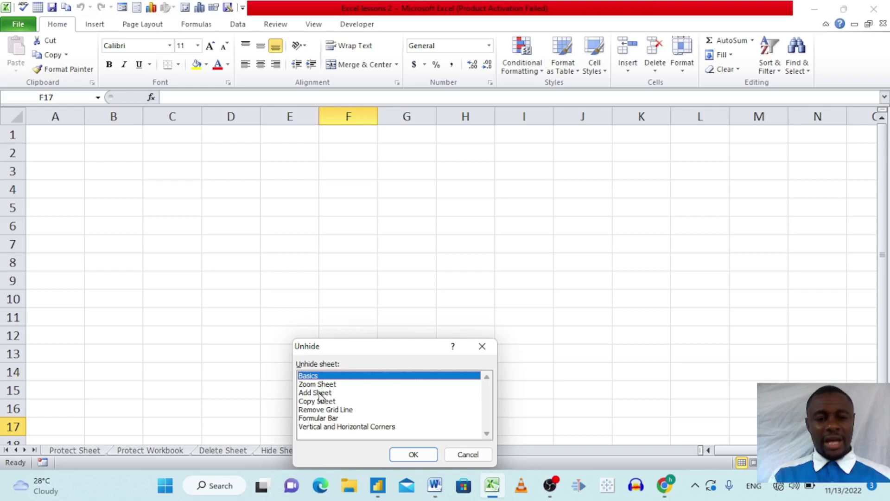
pyautogui.click(480, 345)
pyautogui.click(281, 451)
# Step: Rename the Hide Sheet tab to 'hello'
pyautogui.rightClick(283, 450)
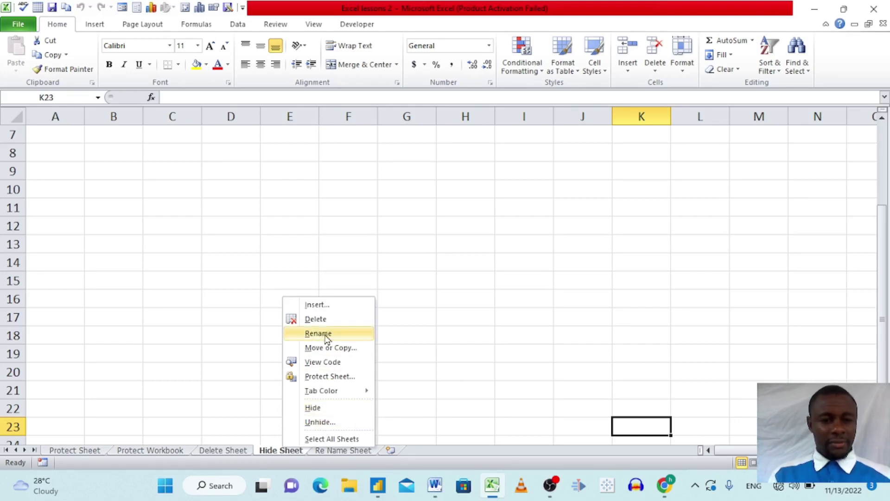
pyautogui.click(330, 334)
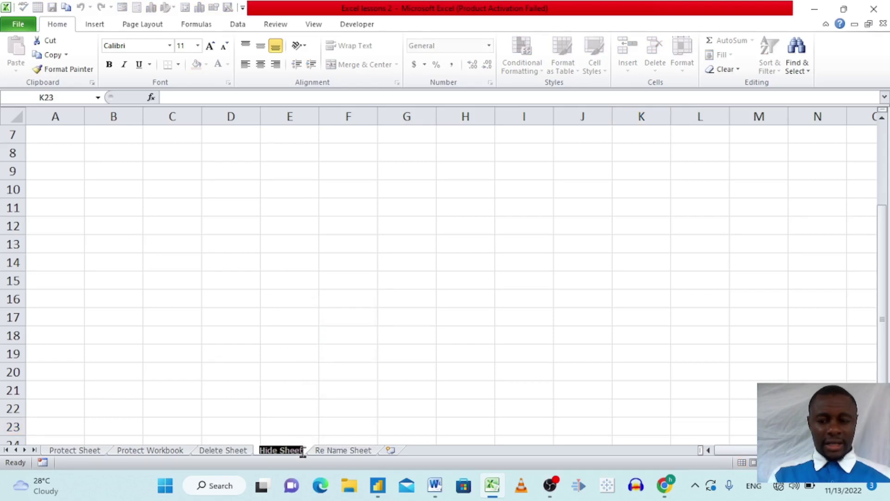
pyautogui.press('BackSpace')
pyautogui.write('hello')
pyautogui.press('Return')
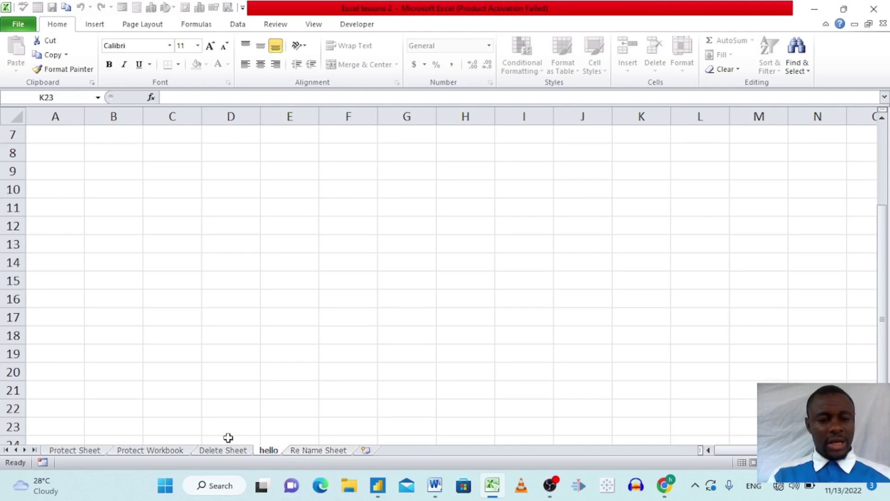
pyautogui.click(281, 400)
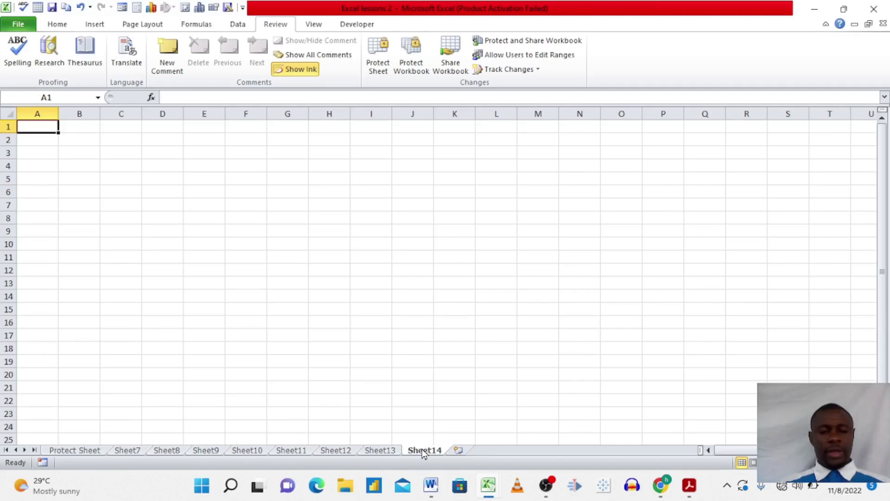
# Step: Group Sheet7 through Sheet14 and permanently delete them
pyautogui.keyDown('ctrl'); pyautogui.click(382, 452); pyautogui.keyUp('ctrl')
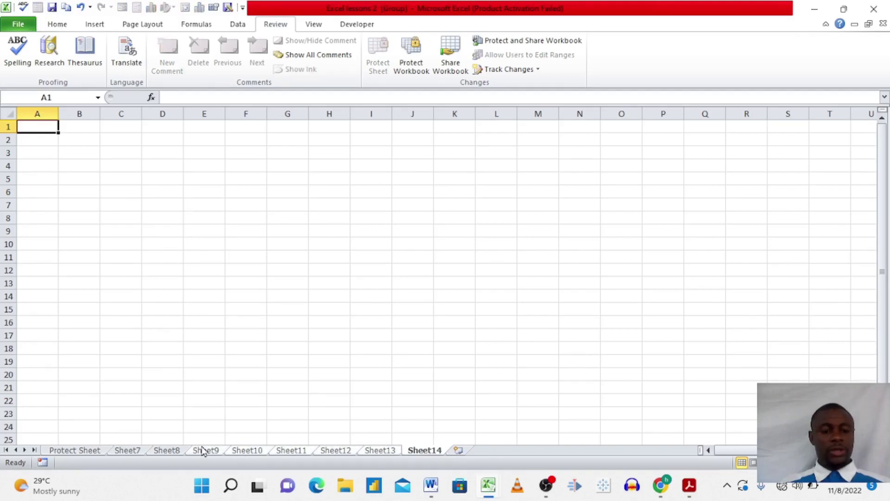
pyautogui.rightClick(129, 451)
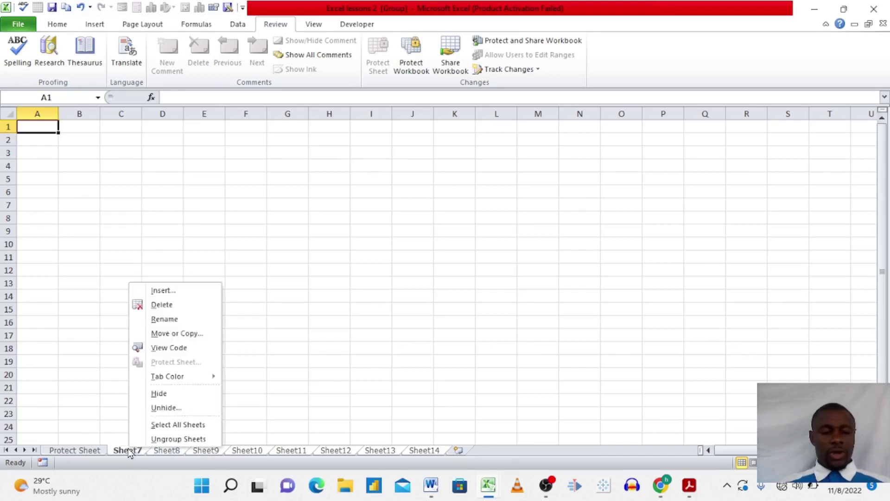
pyautogui.click(164, 305)
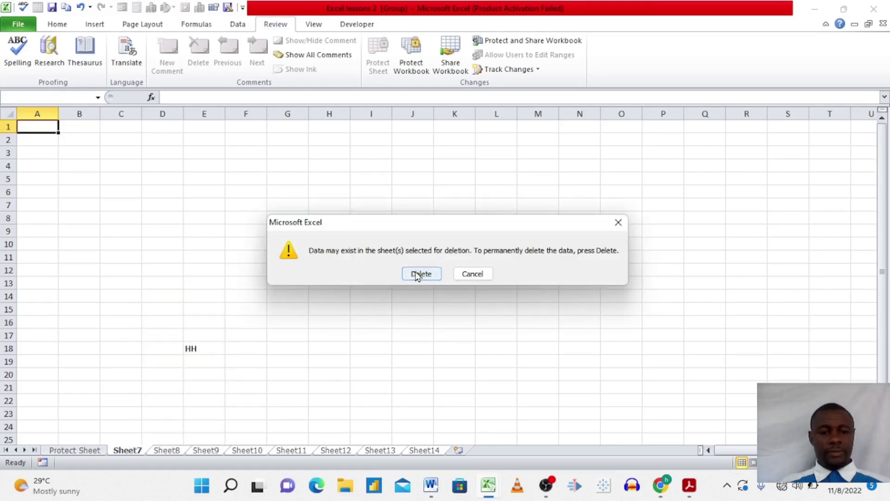
pyautogui.click(417, 274)
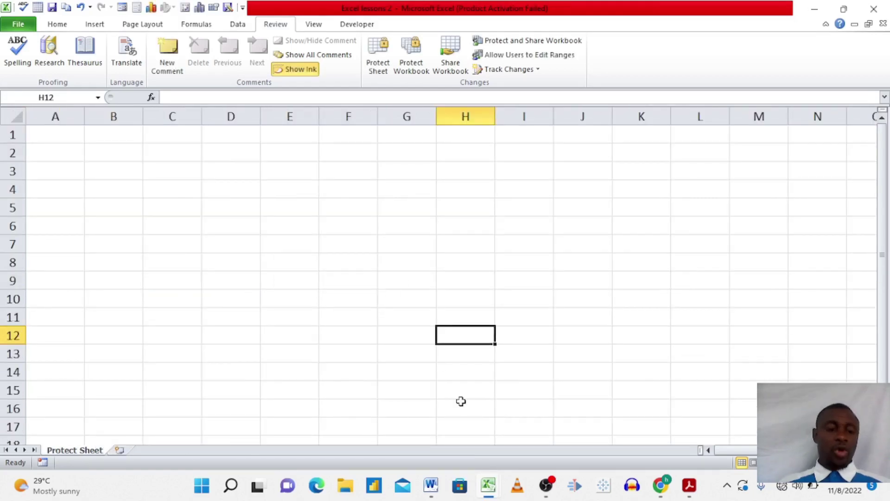